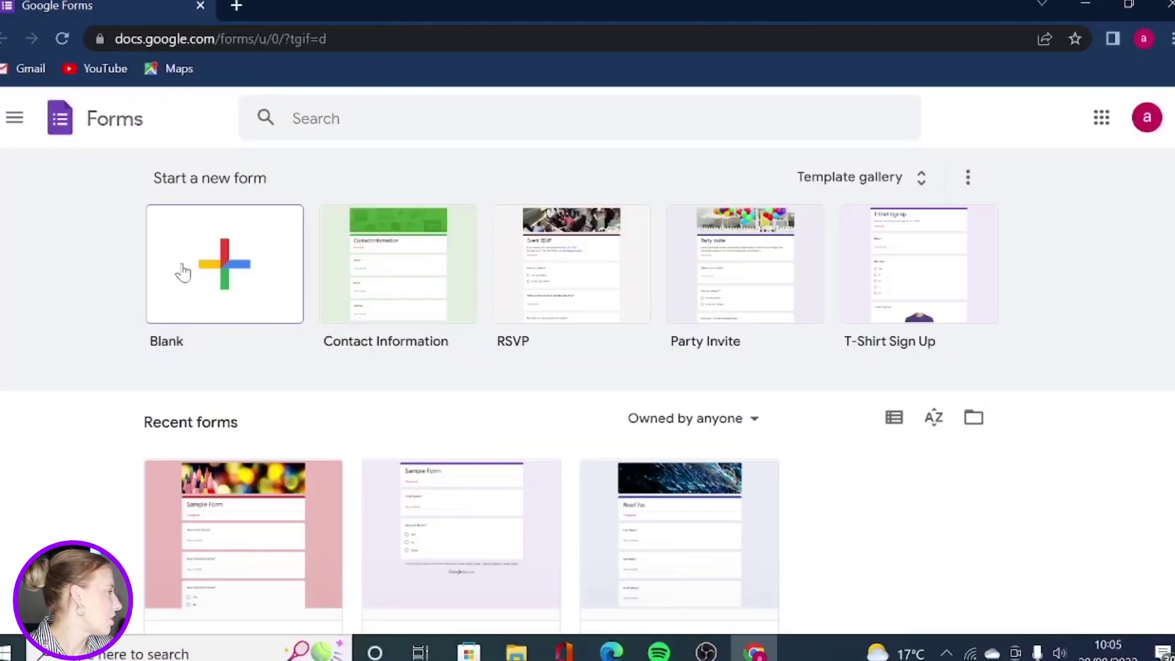
Create a blank form and turn on Collect email addresses, leaving responder copies Off
left_click(220, 281)
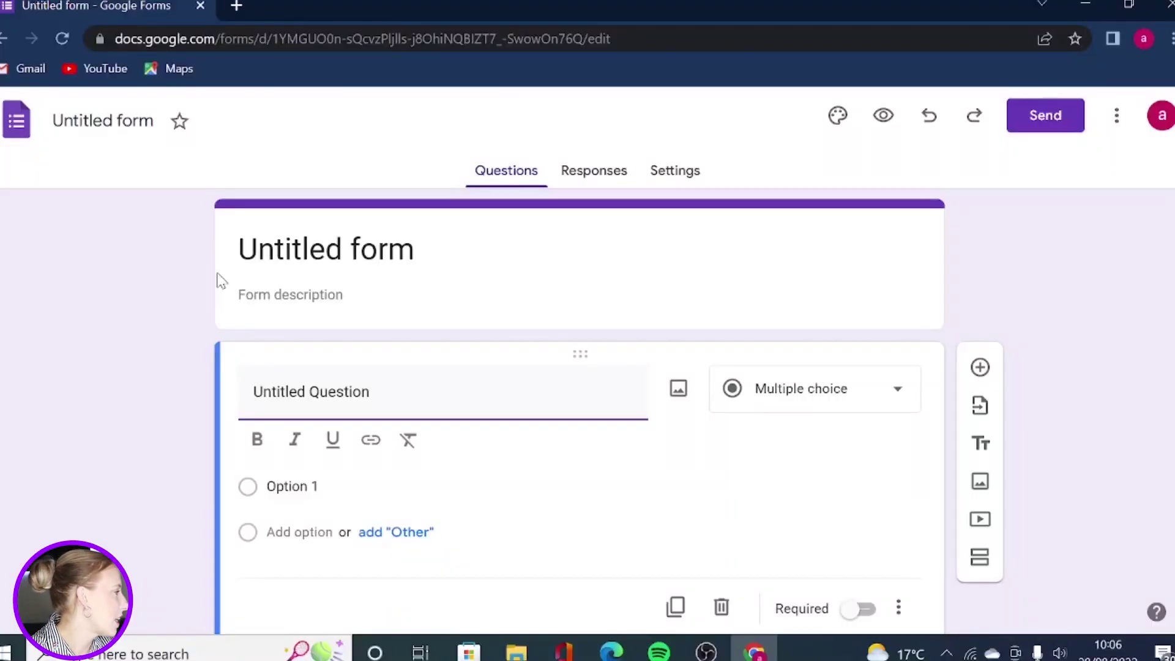
left_click(697, 177)
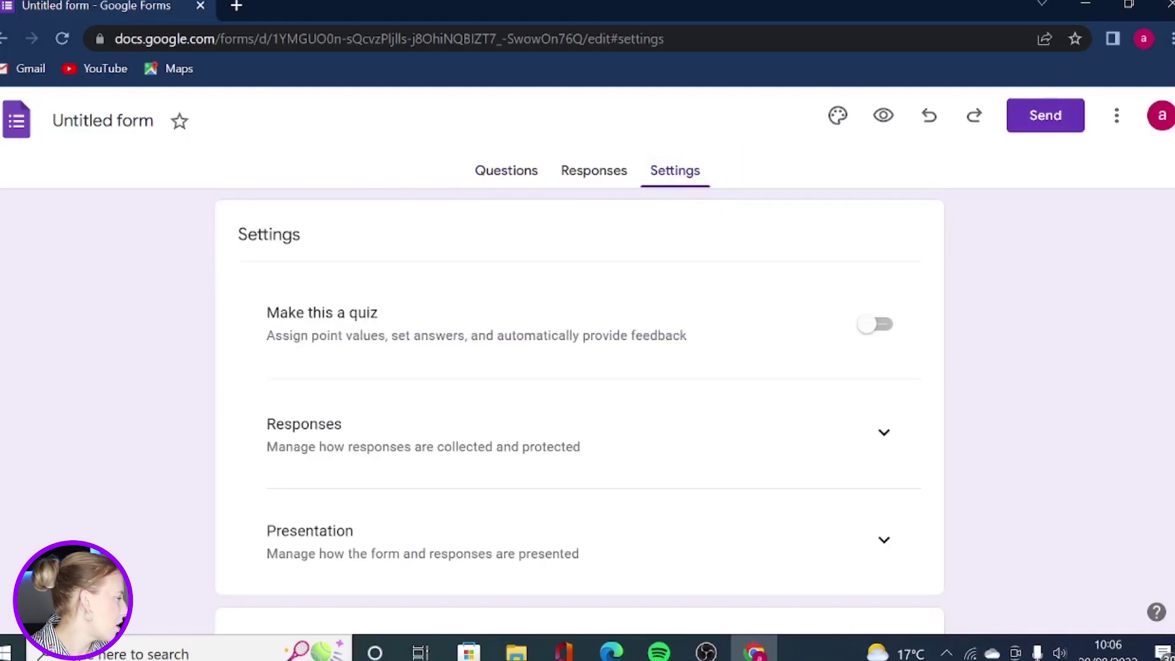
left_click(884, 438)
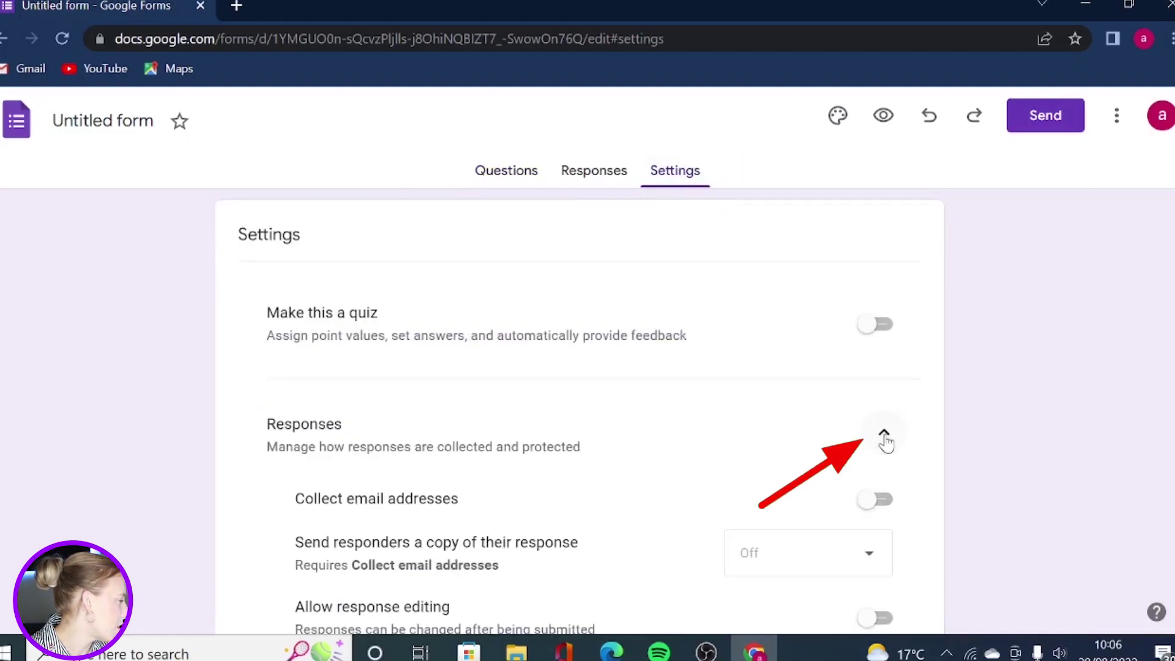
scroll(759, 440, "down", 2)
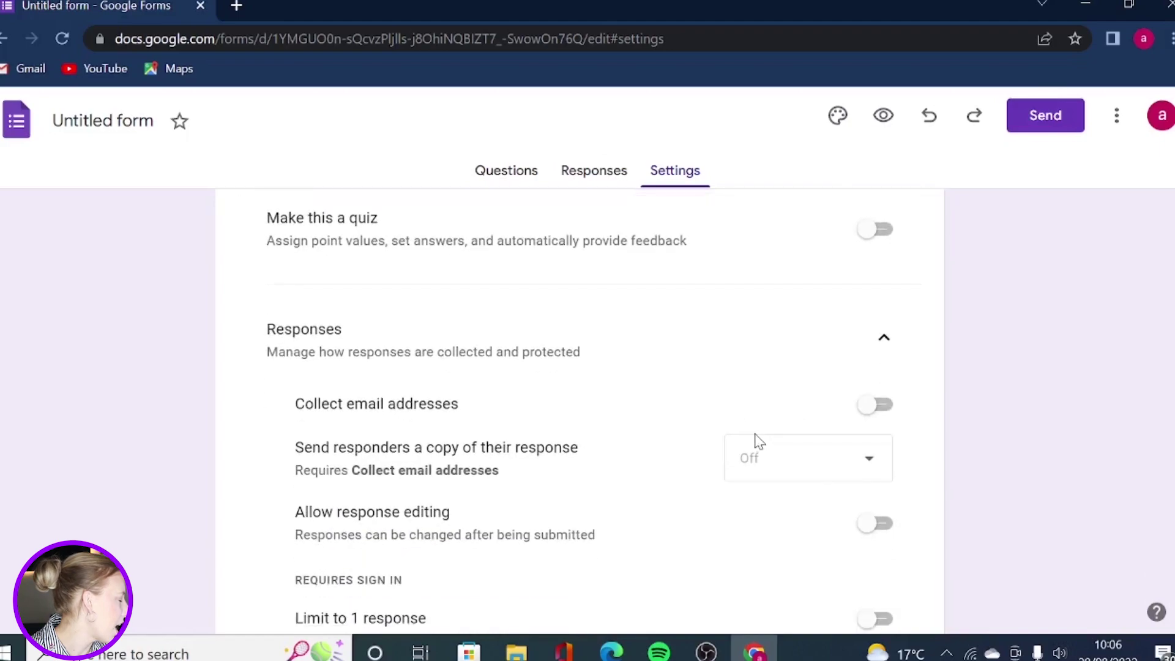
left_click(875, 406)
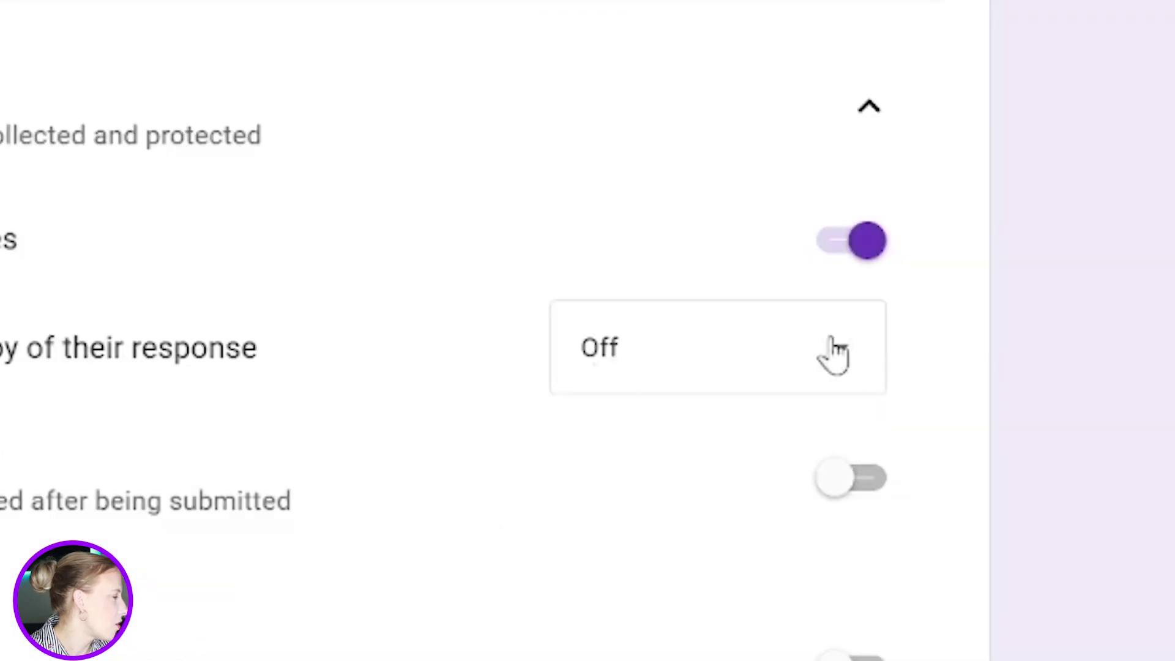
left_click(867, 461)
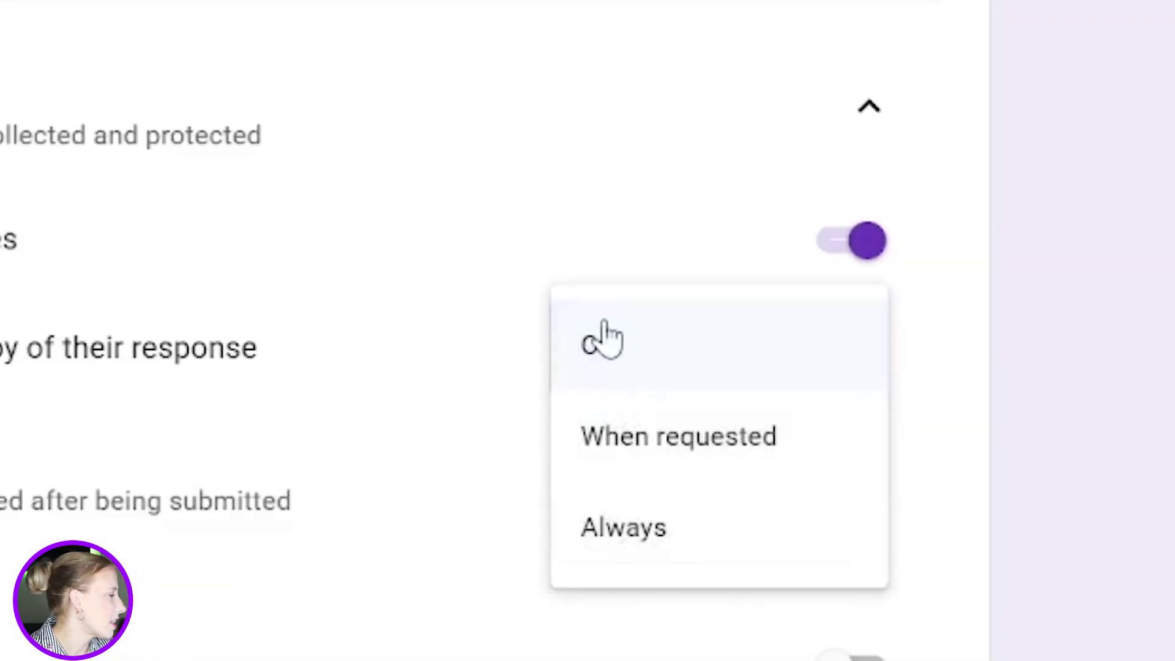
left_click(354, 338)
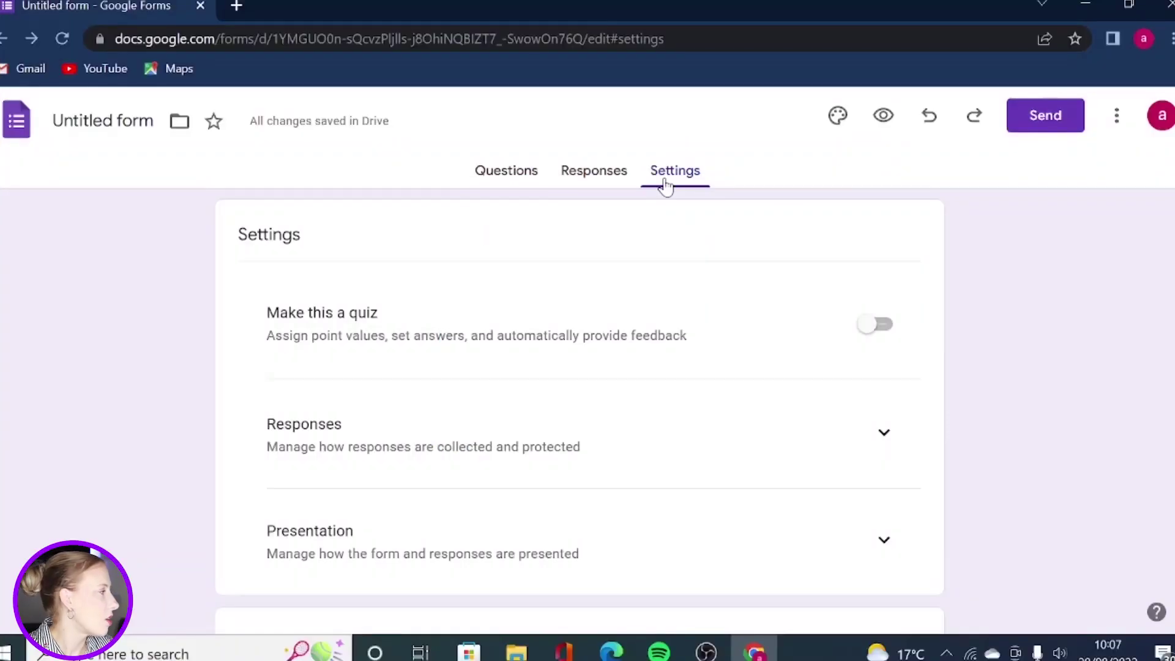
Turn on email notifications for new responses from the Responses tab's options menu
left_click(581, 180)
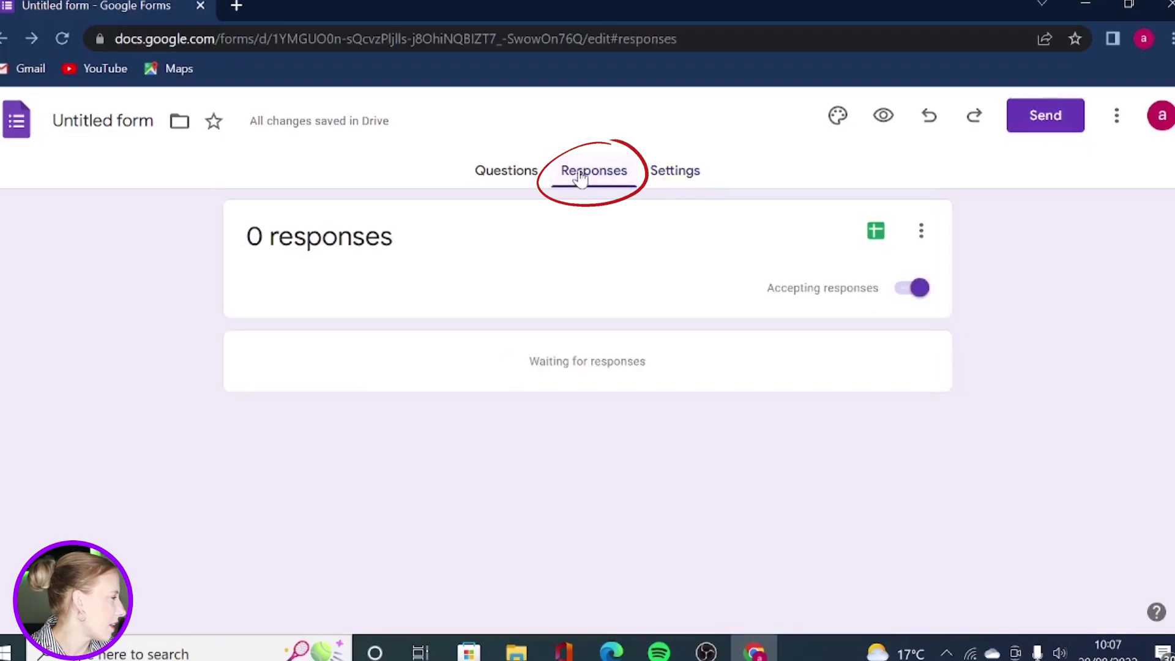
left_click(922, 234)
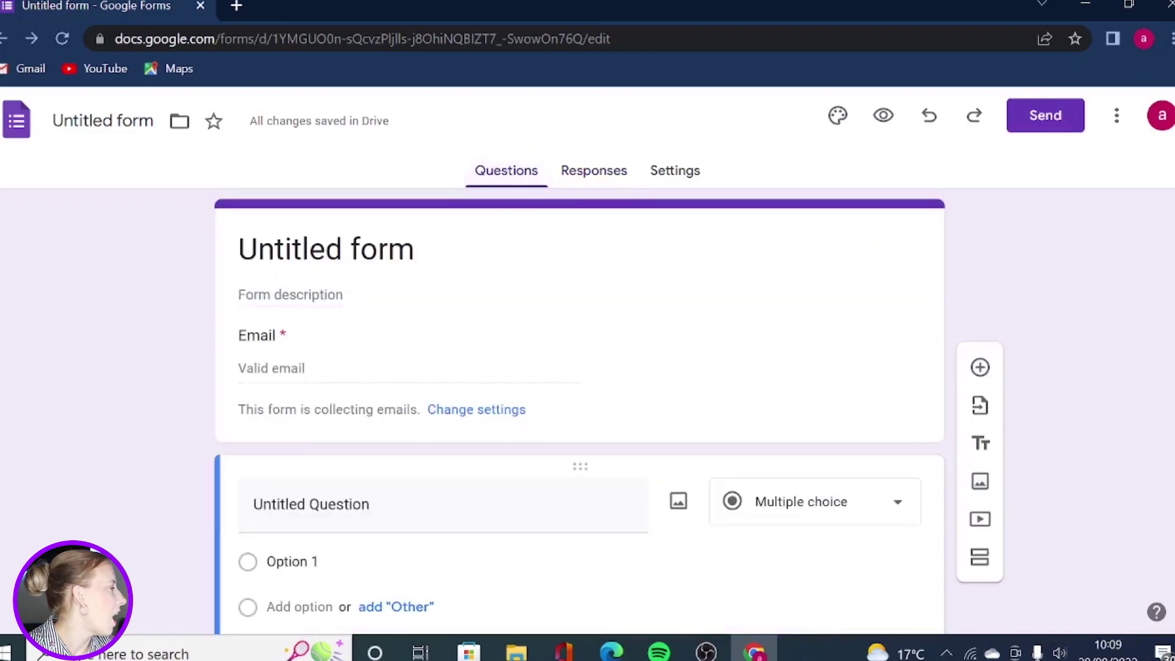
Add a new section to the form so it has two sections
scroll(554, 264, "down", 2)
scroll(553, 264, "up", 2)
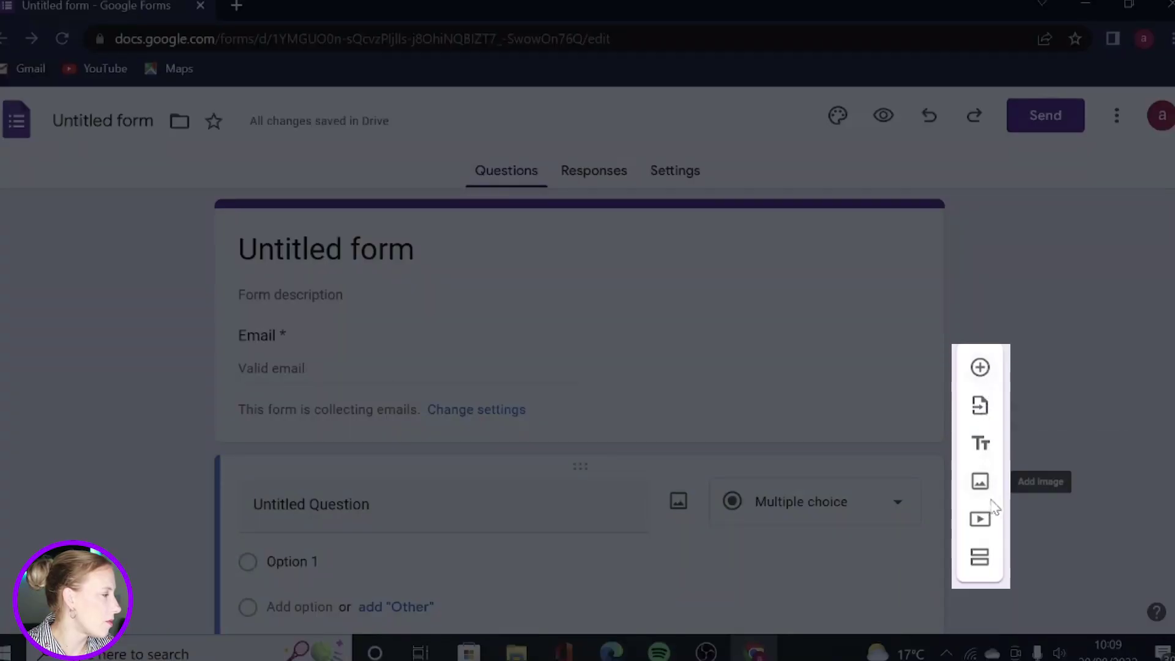
left_click(981, 558)
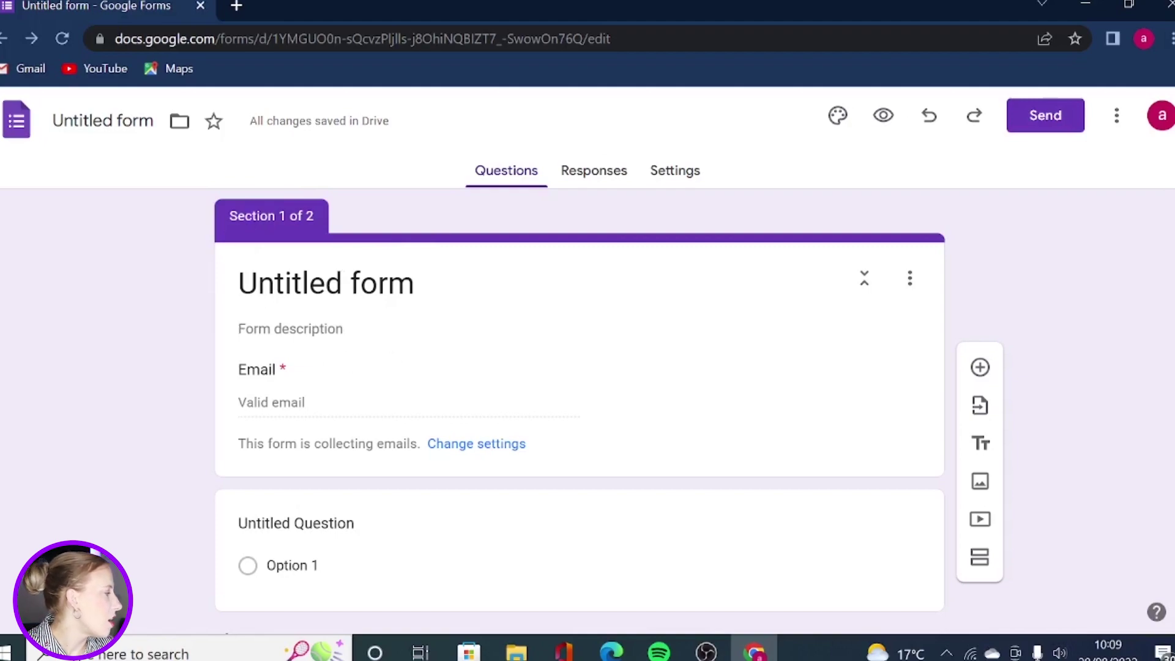
scroll(579, 398, "down", 3)
scroll(579, 397, "up", 3)
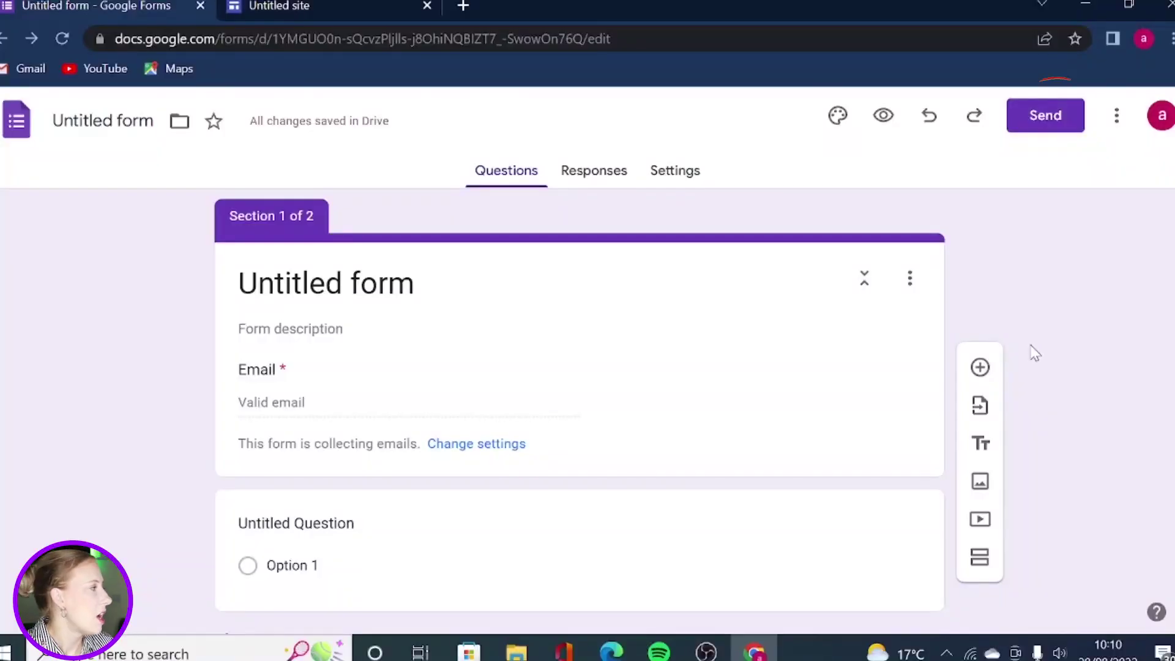
Copy the form's 640 × 549 px embed HTML iframe code to the clipboard
left_click(1049, 116)
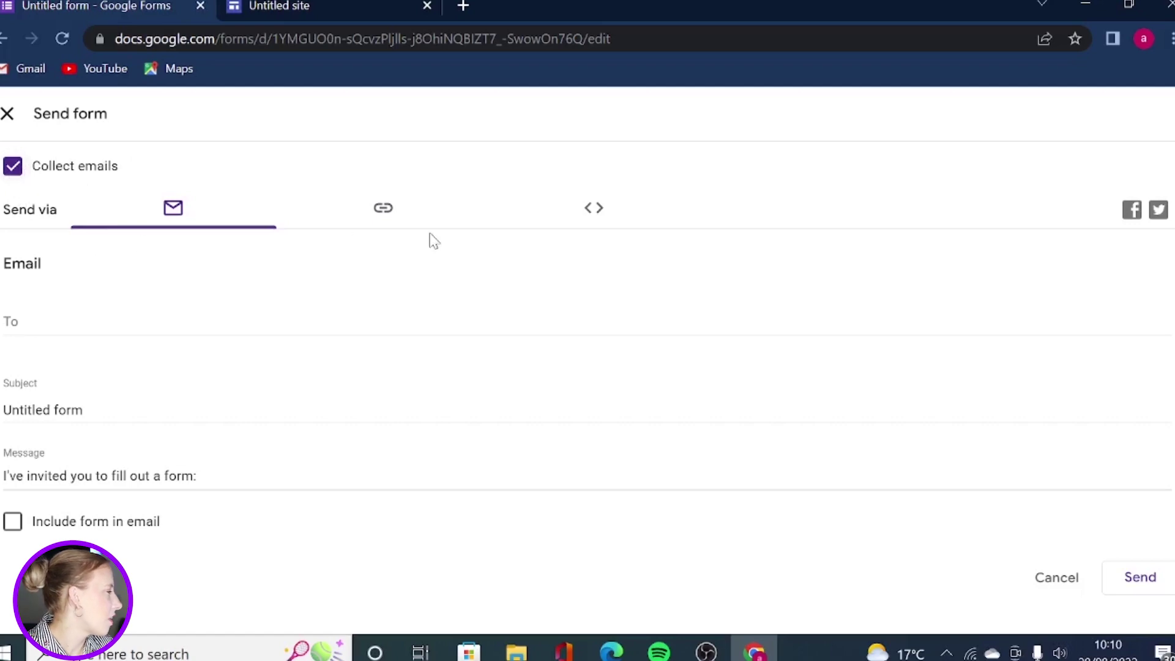
left_click(592, 214)
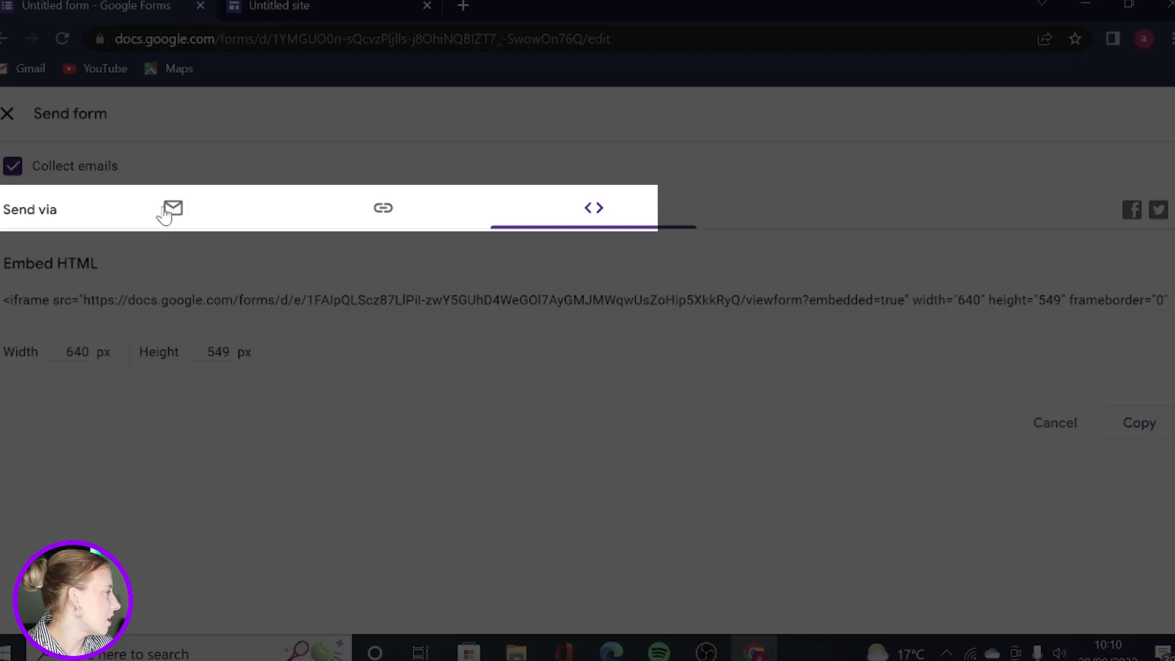
left_click(161, 213)
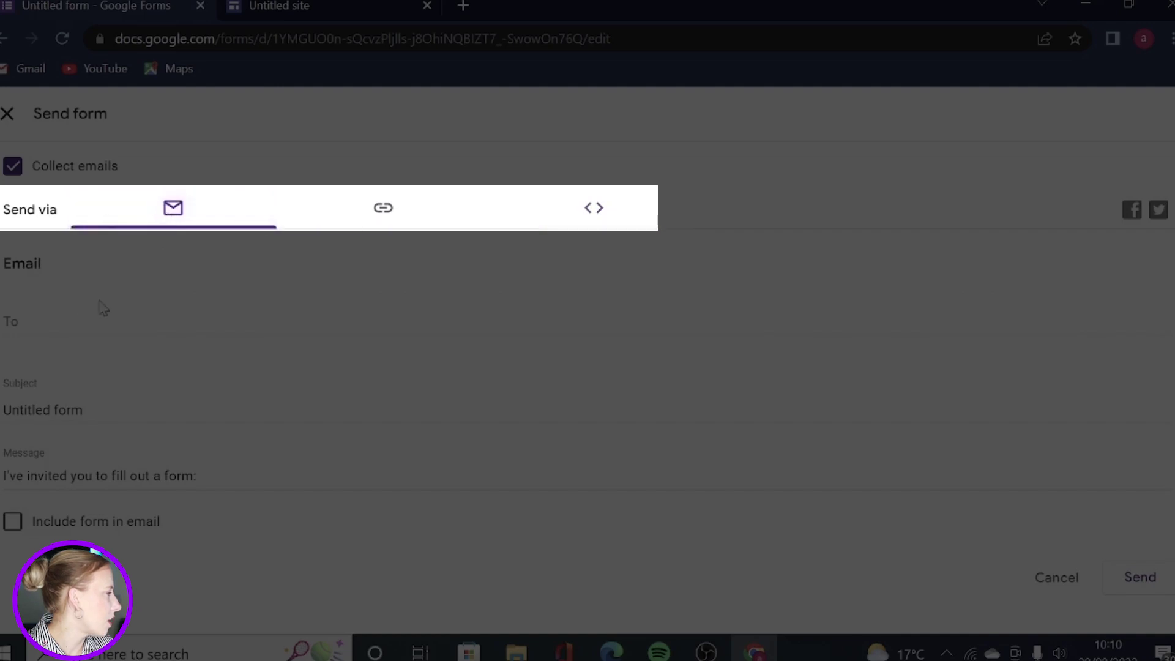
left_click(381, 210)
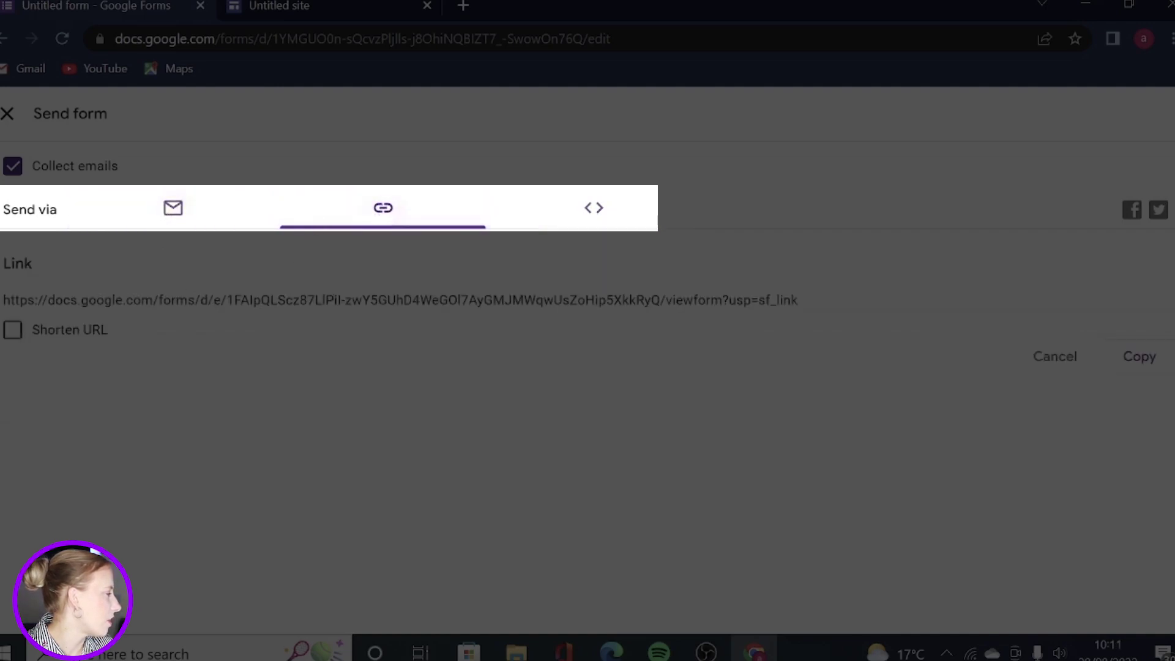
left_click(593, 215)
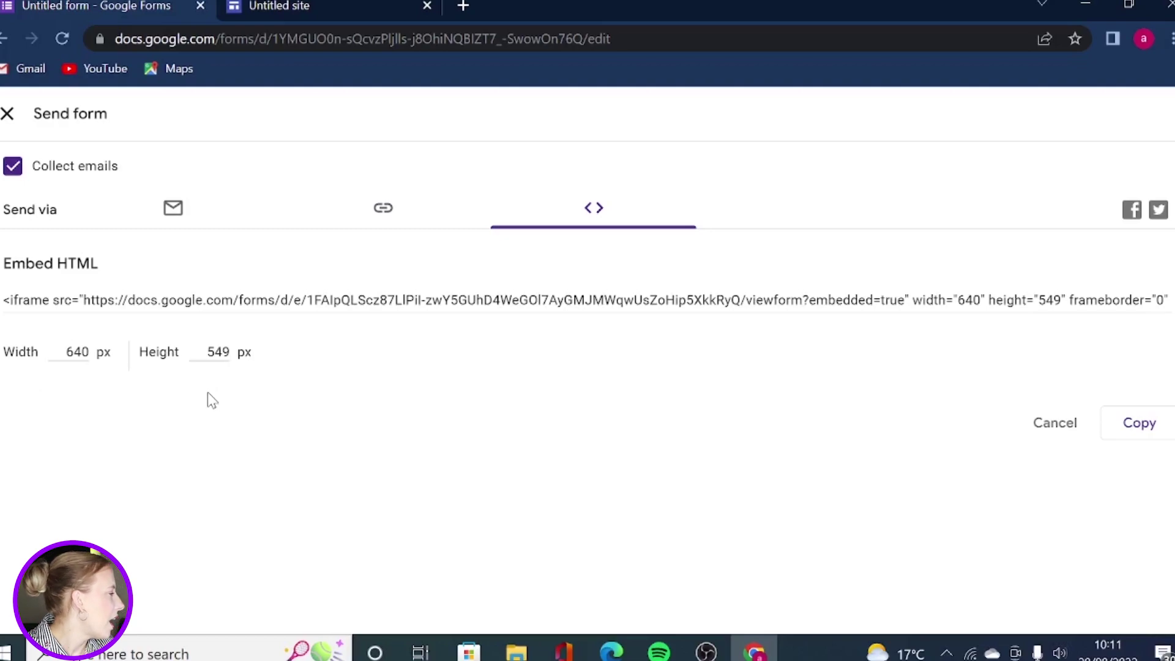
left_click(1147, 433)
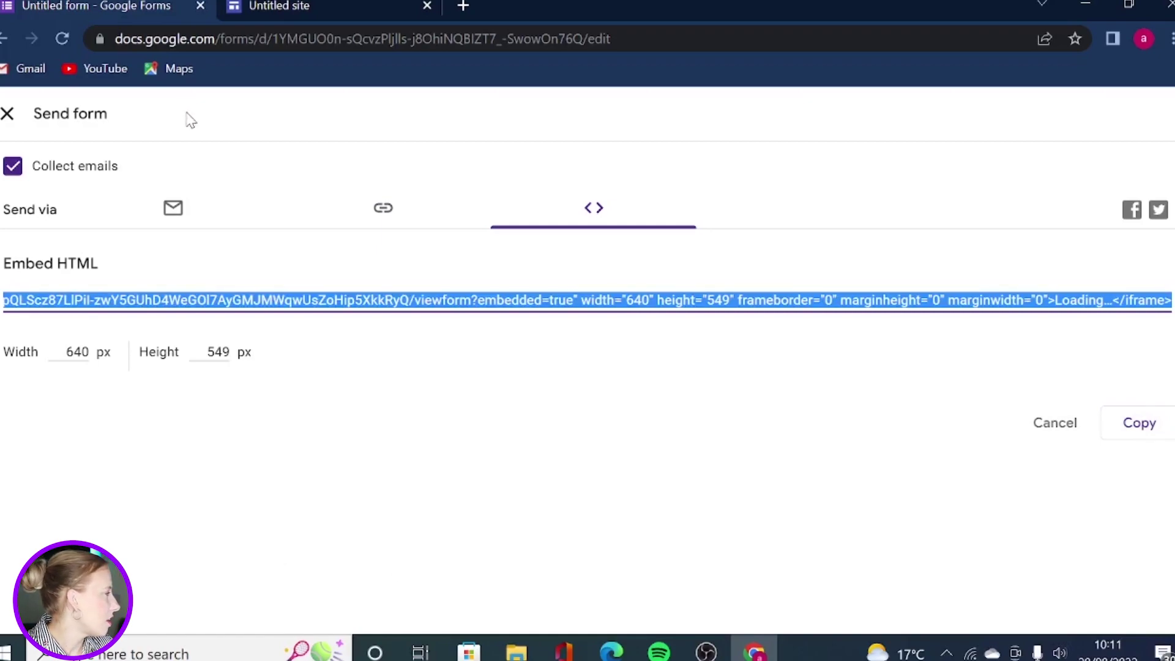
On the Untitled site page, paste the form's iframe code into a new Embed
left_click(259, 4)
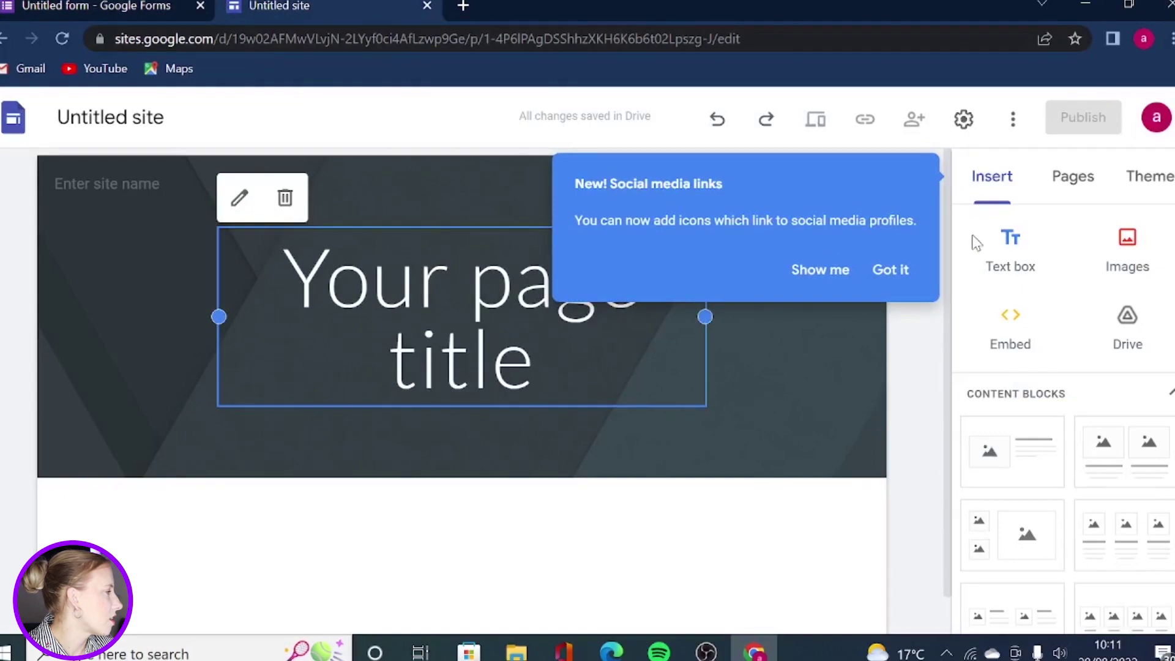
left_click(898, 274)
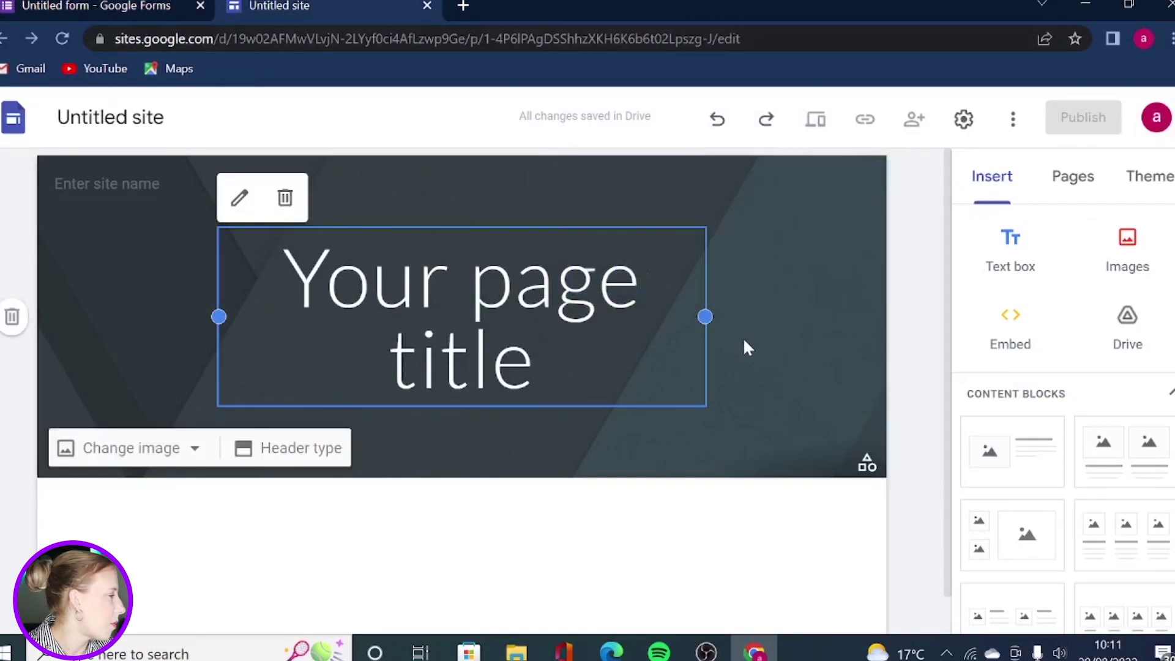
scroll(738, 348, "down", 1)
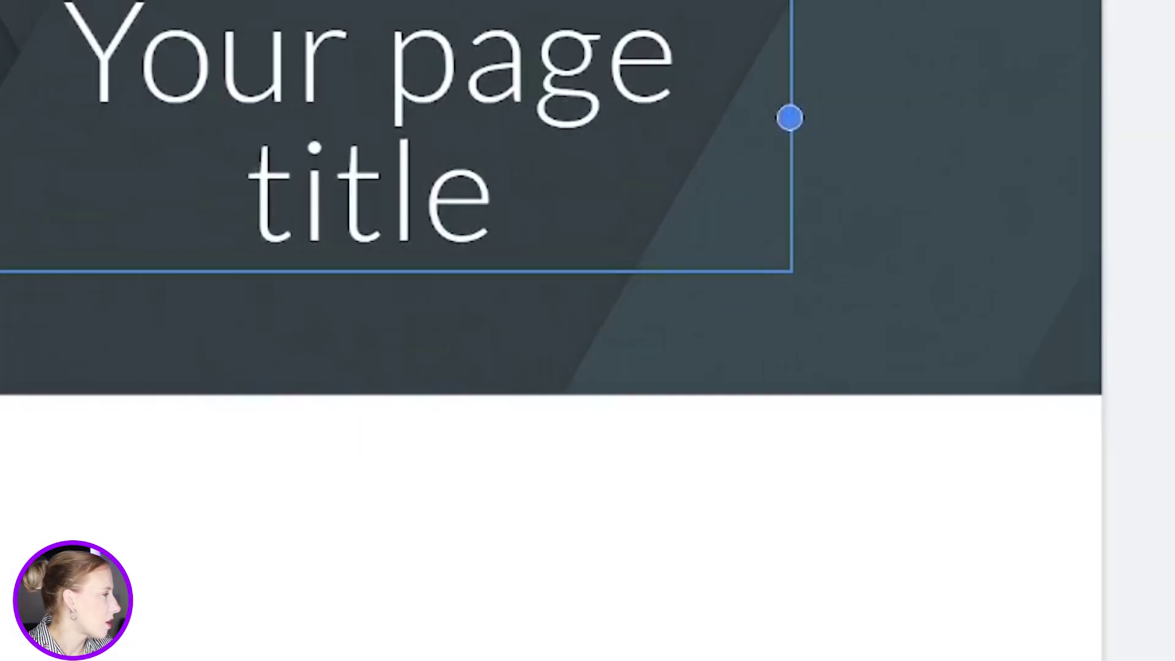
double_click(321, 541)
left_click(212, 544)
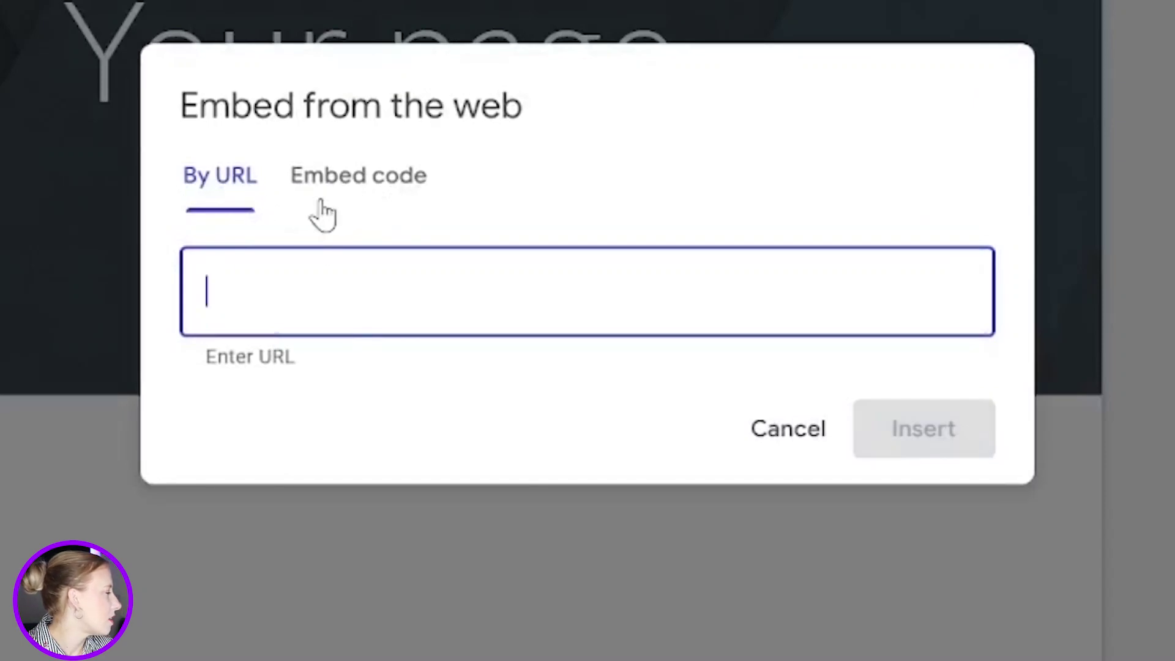
left_click(358, 184)
right_click(367, 210)
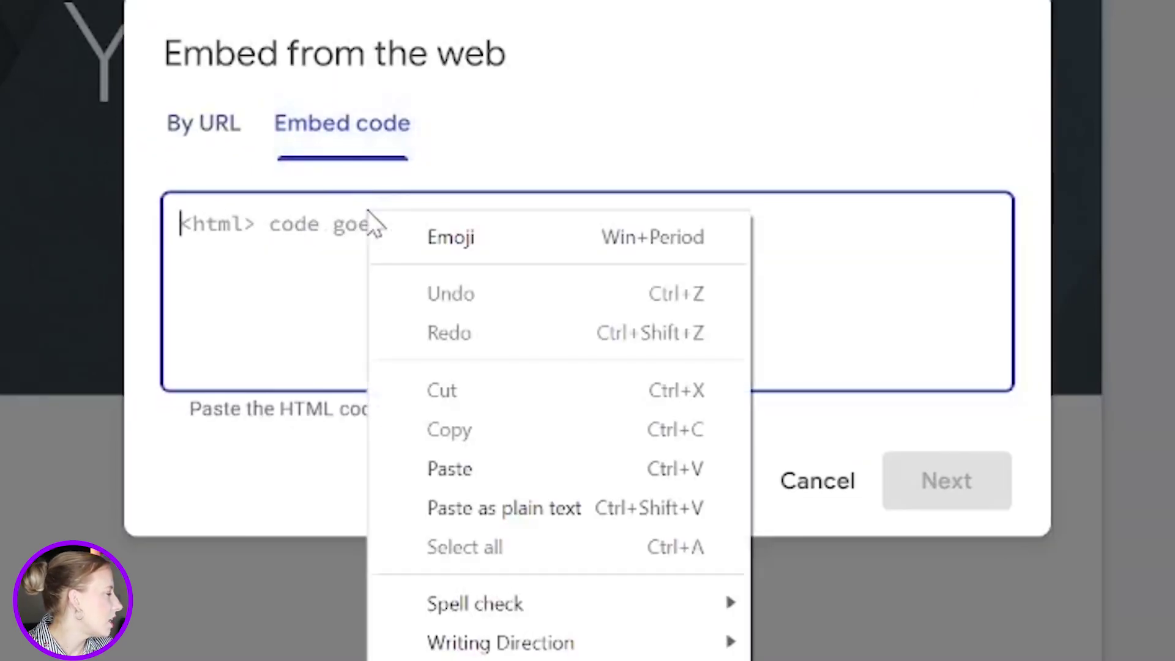
left_click(506, 470)
Insert the embedded form and enlarge its box taller and wider so the questions show
left_click(965, 483)
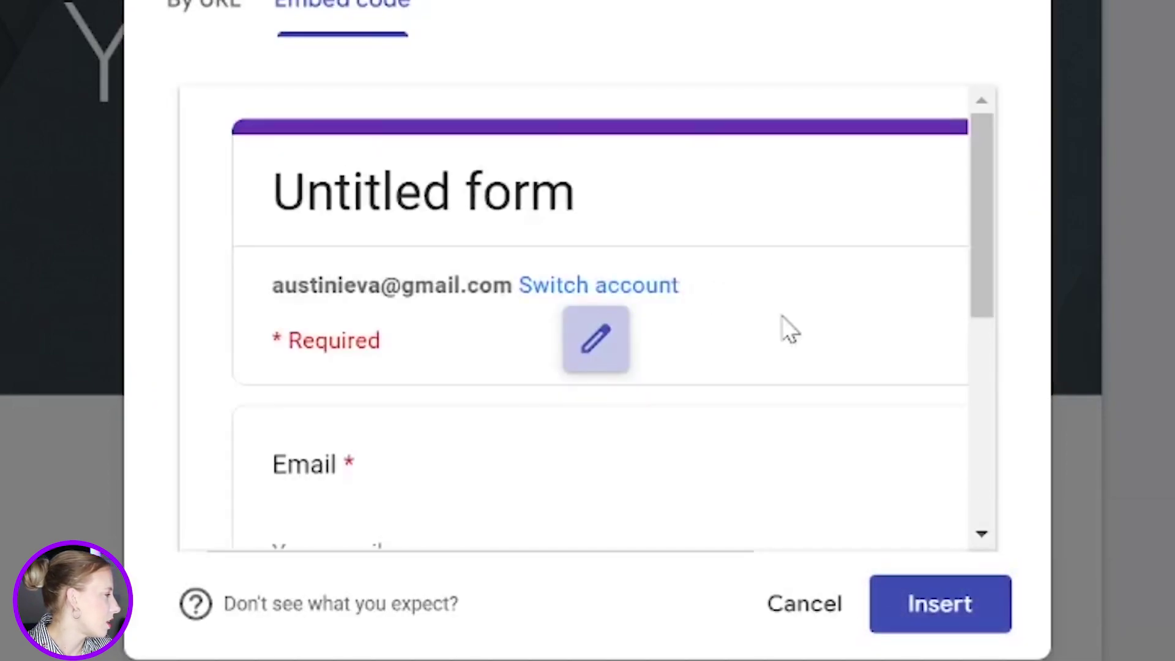
left_click(937, 627)
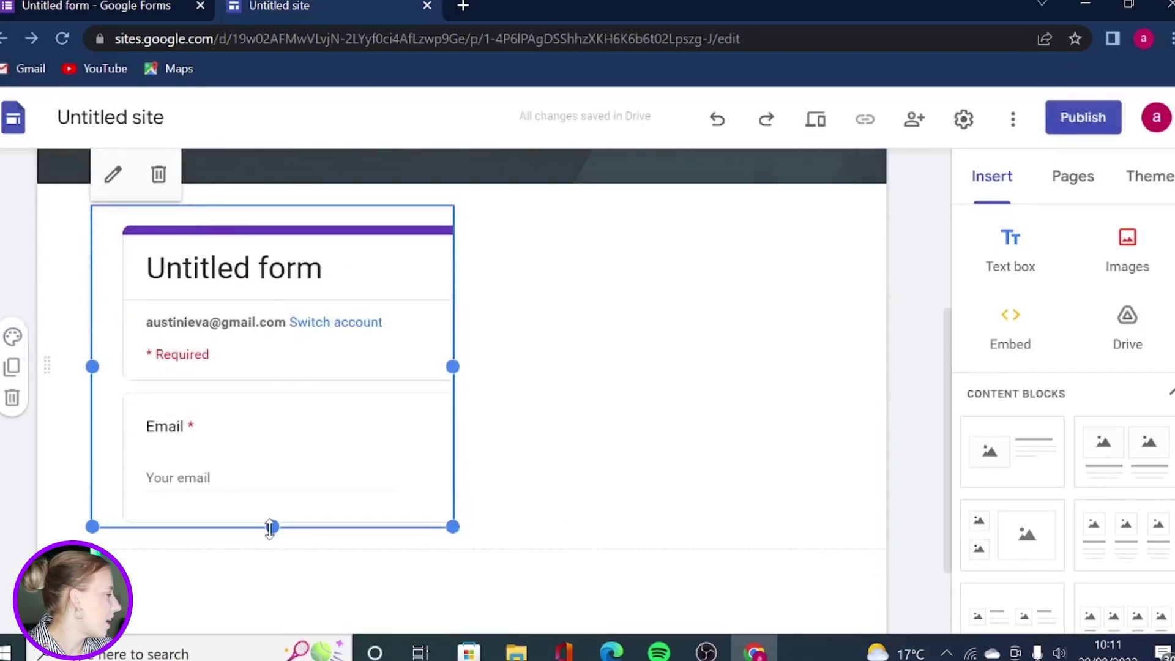
left_click_drag(284, 561, 284, 630)
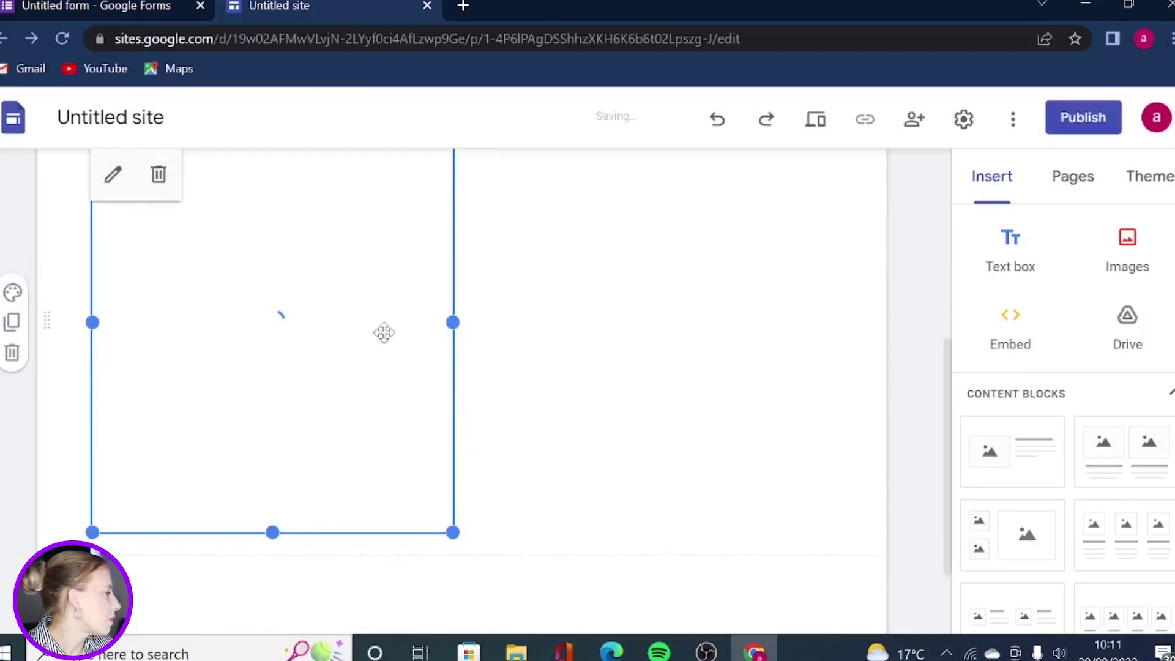
left_click_drag(691, 355, 717, 372)
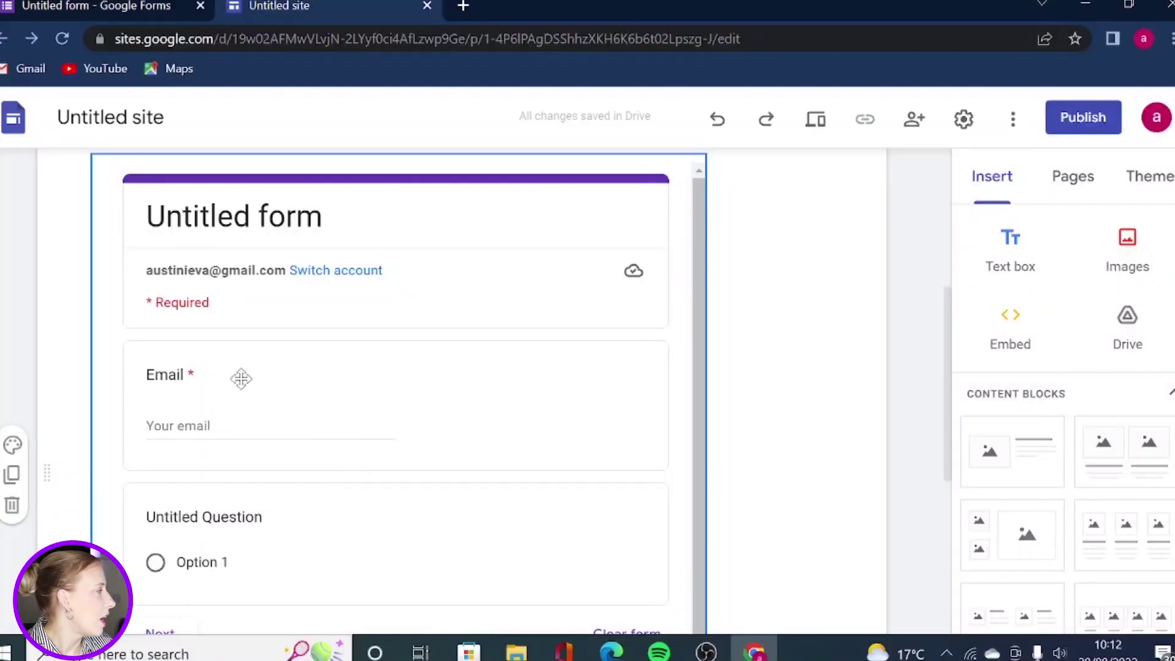
Insert the Untitled form onto the page from the Sites Forms list, then deselect it
scroll(393, 322, "up", 5)
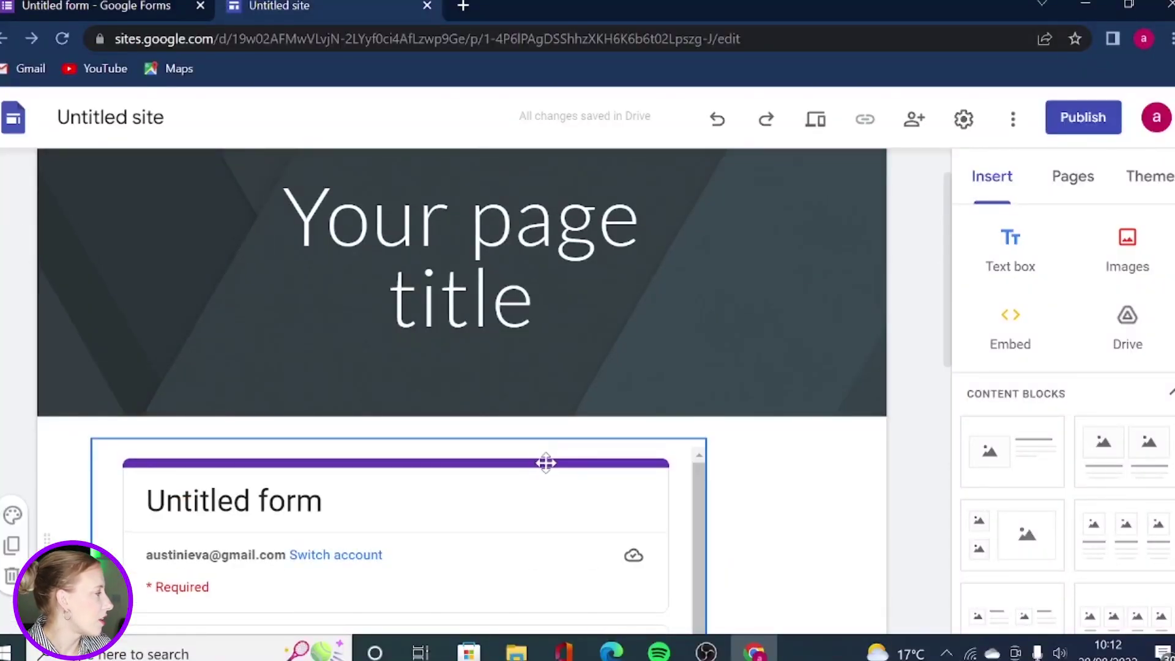
scroll(546, 463, "down", 2)
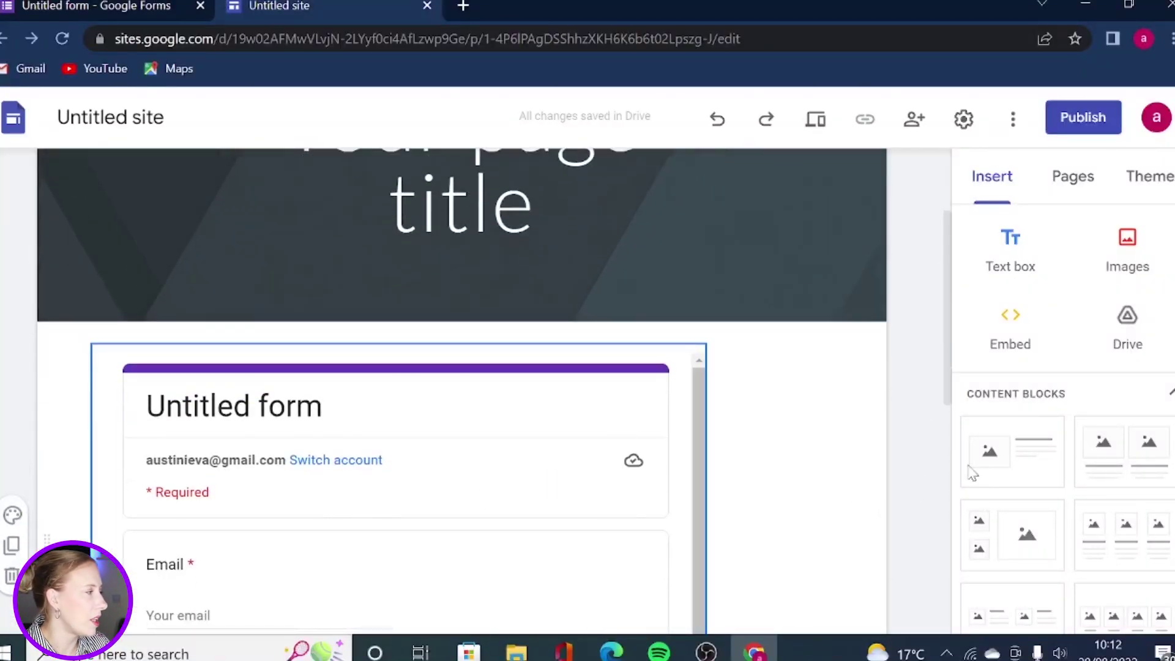
scroll(1050, 393, "down", 10)
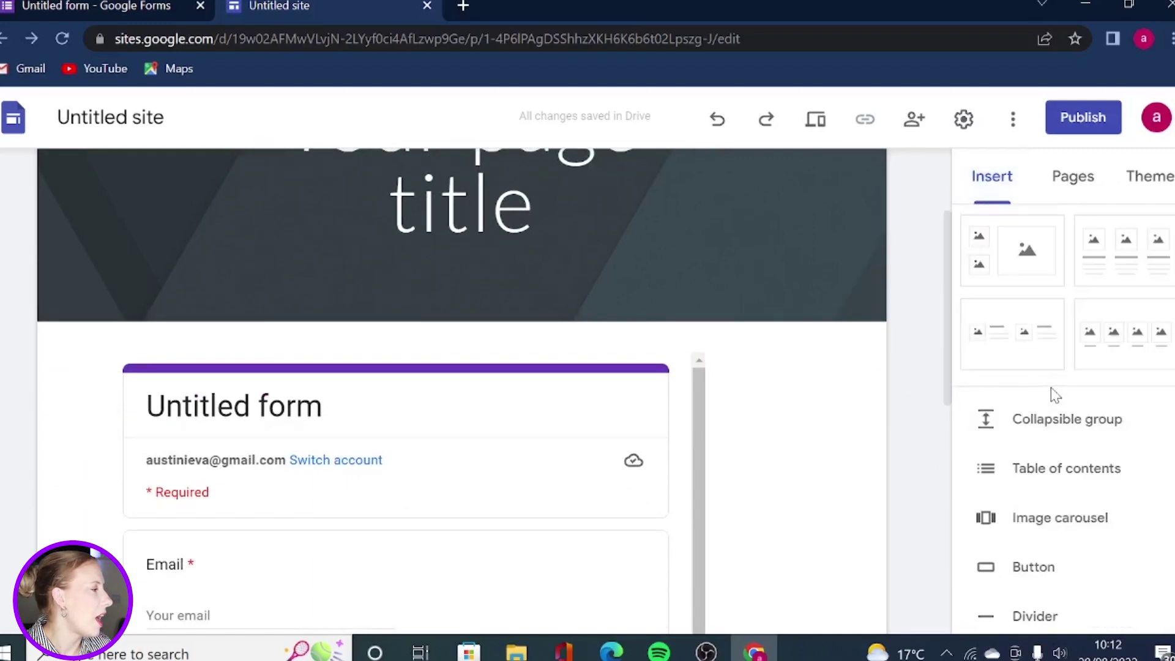
scroll(1048, 401, "down", 3)
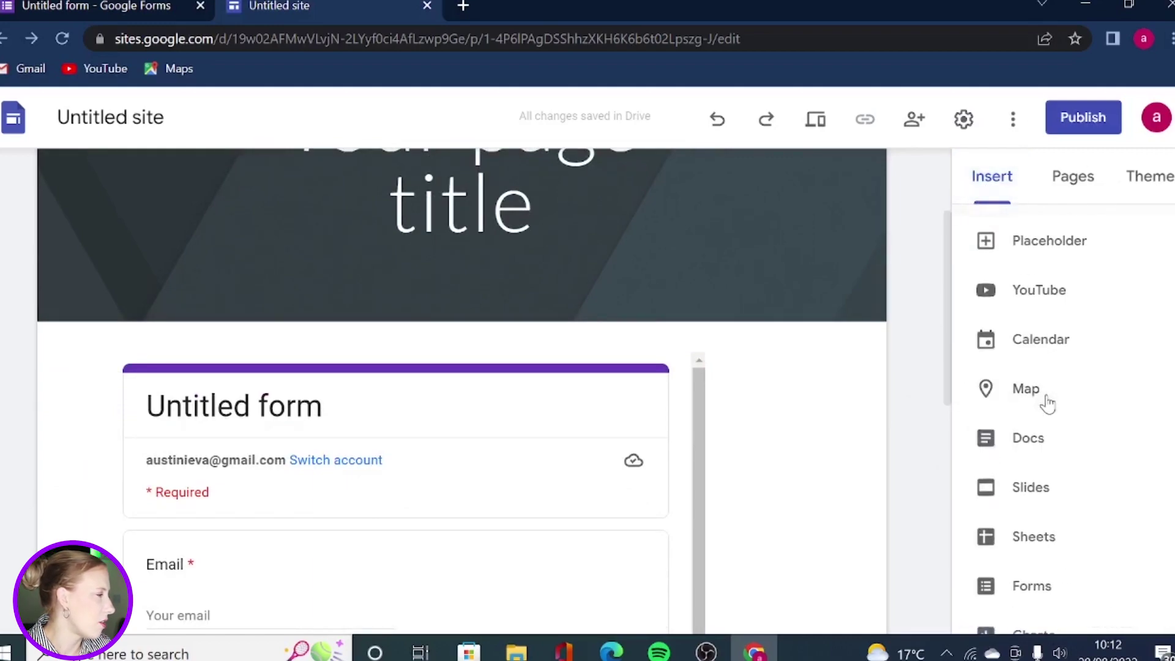
scroll(1048, 404, "down", 1)
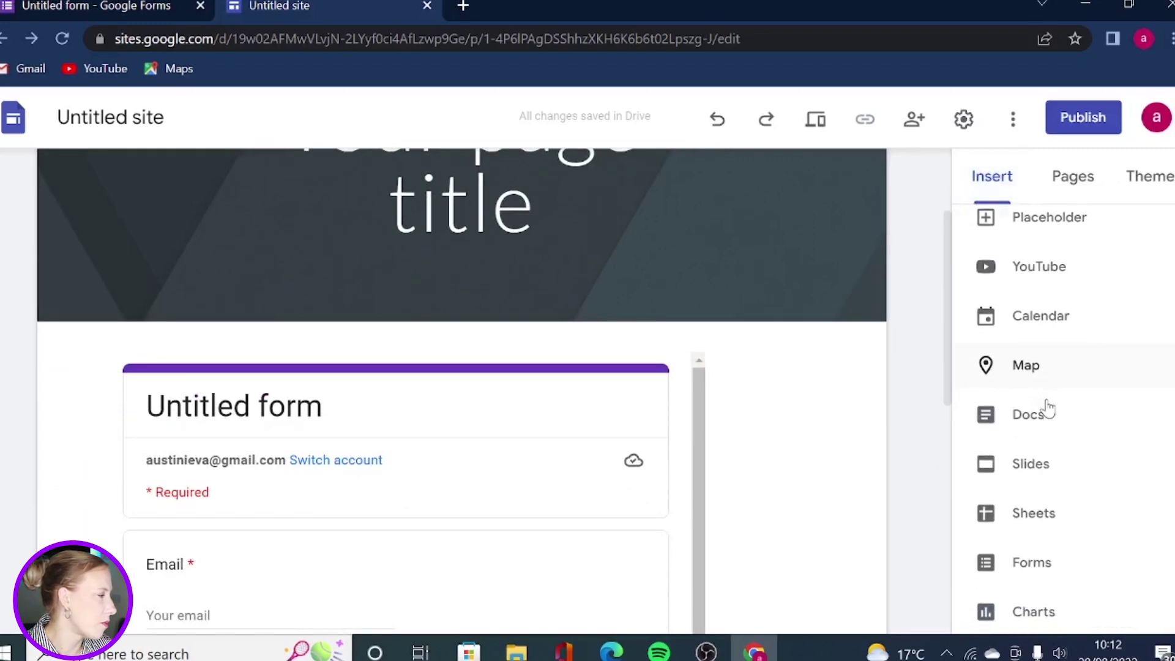
left_click(1035, 574)
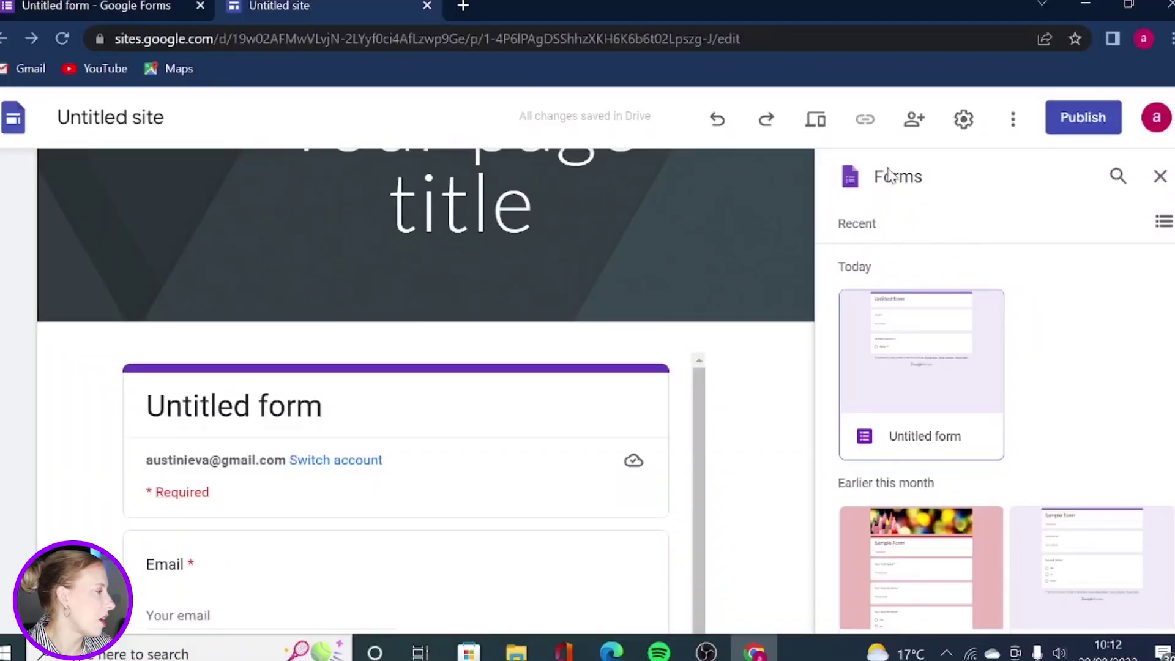
left_click(973, 369)
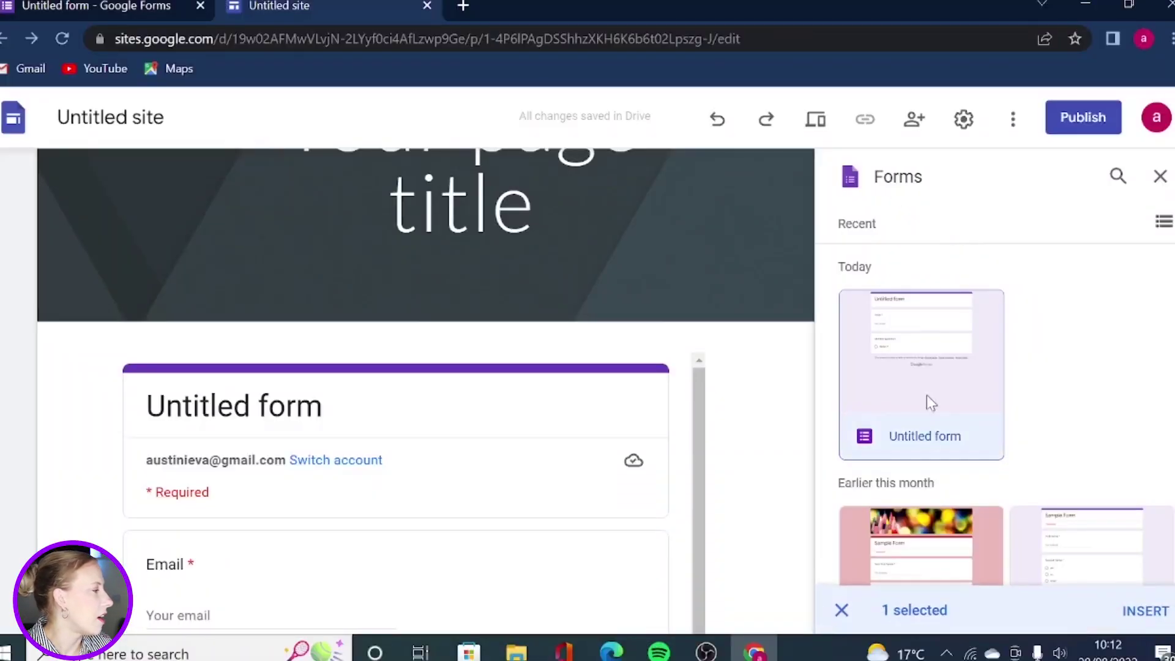
left_click(1141, 617)
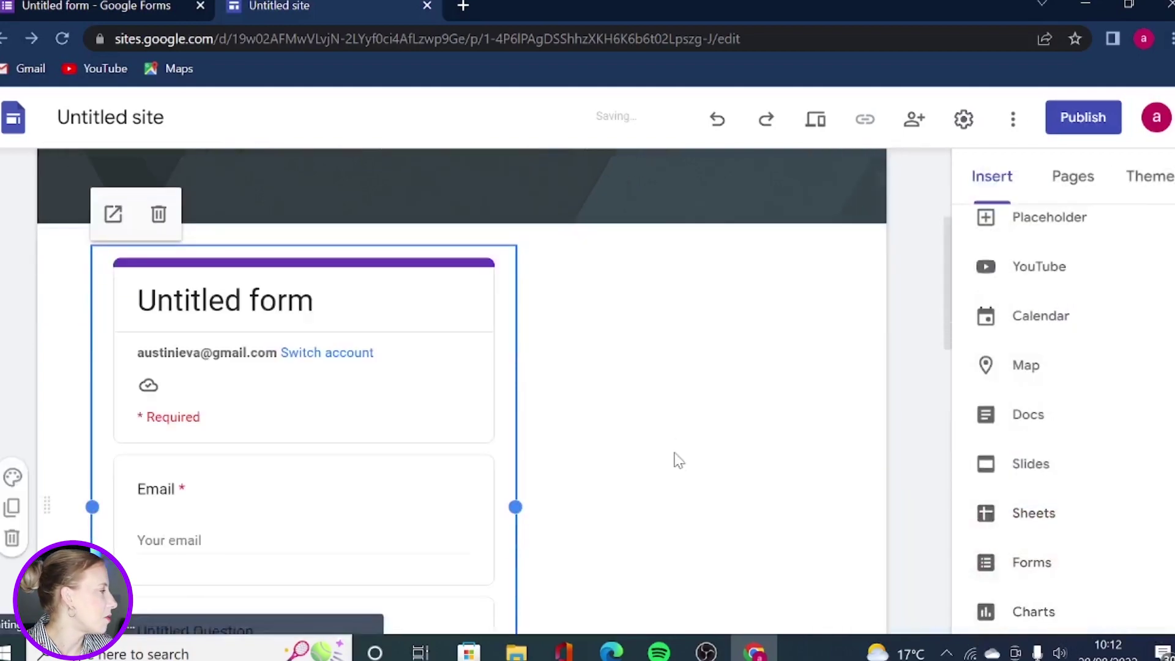
left_click(624, 386)
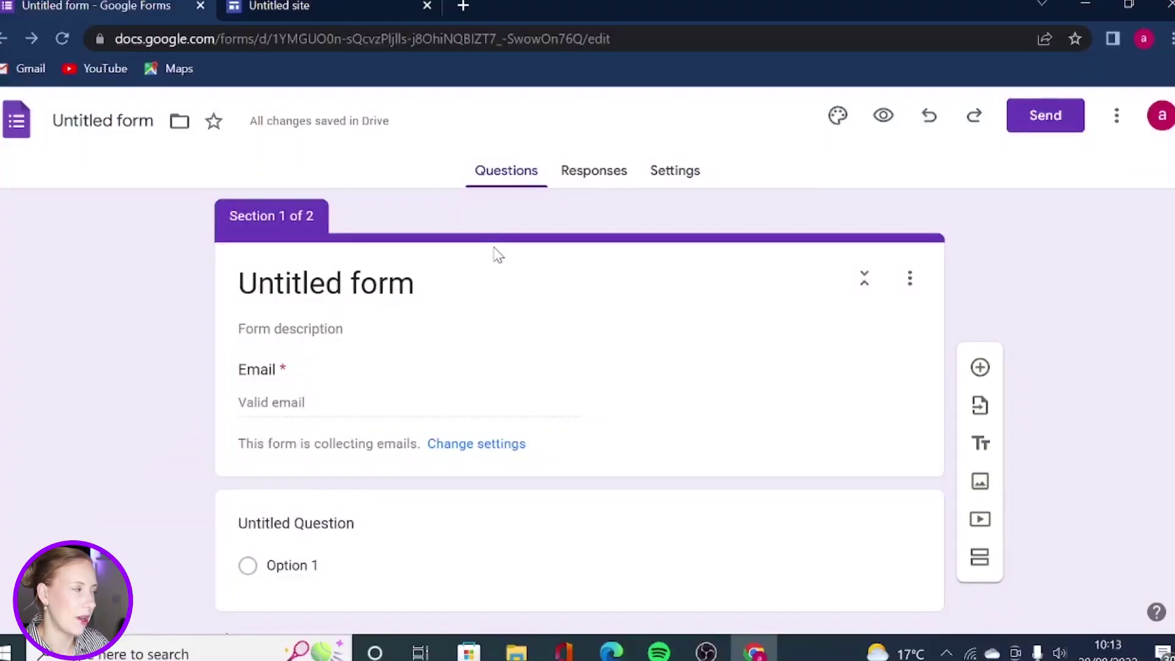
Show the Presentation settings down to the default 'Your response has been recorded' confirmation message
left_click(675, 182)
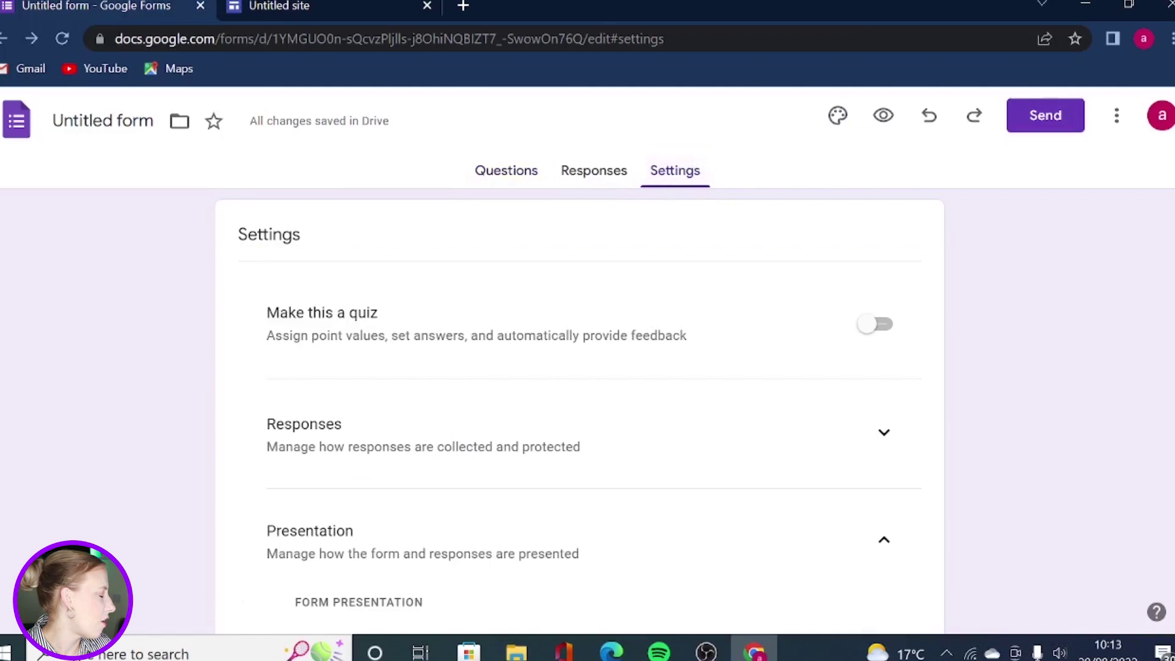
scroll(314, 549, "down", 3)
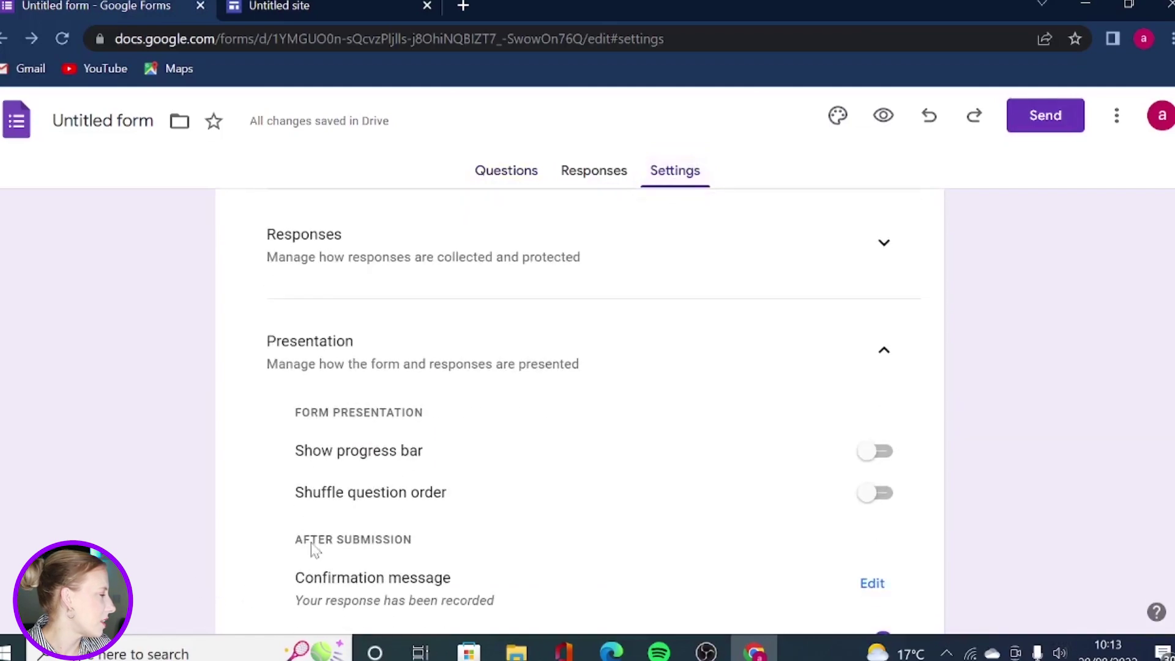
left_click(884, 350)
left_click(885, 351)
scroll(887, 352, "down", 2)
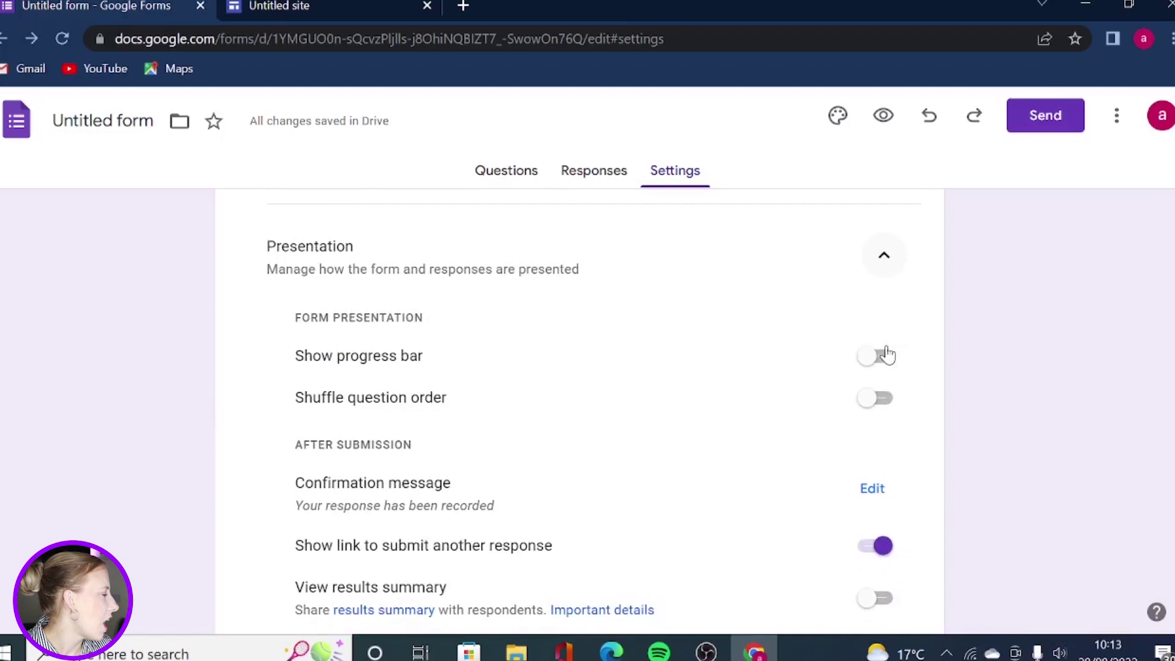
scroll(891, 354, "down", 2)
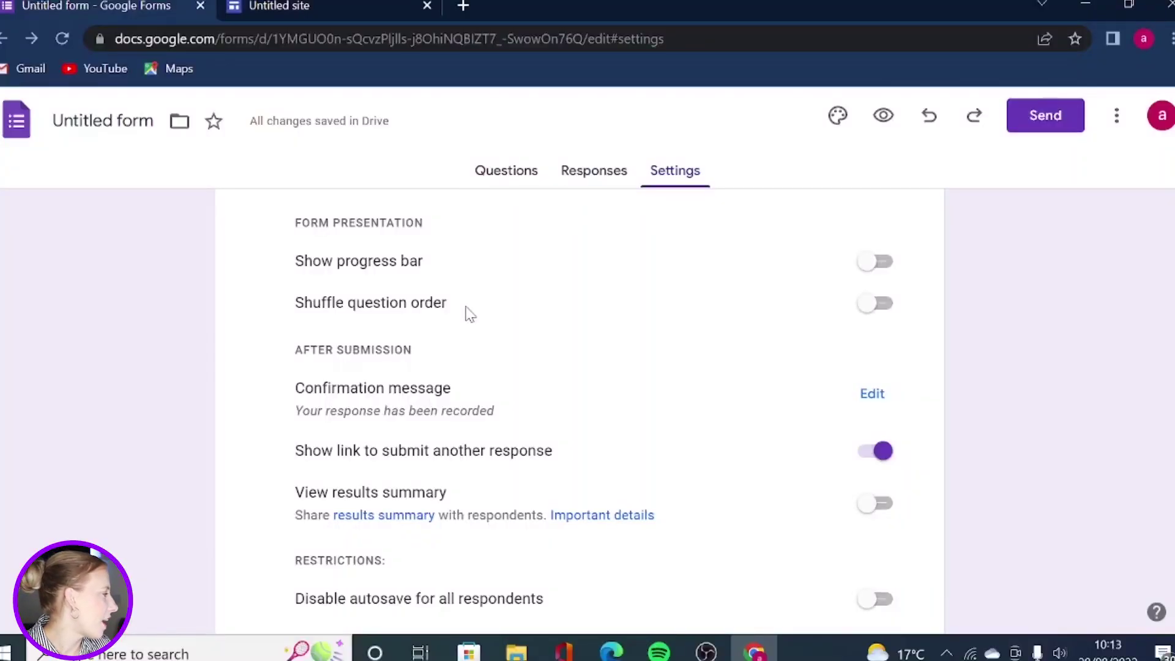
scroll(468, 313, "down", 2)
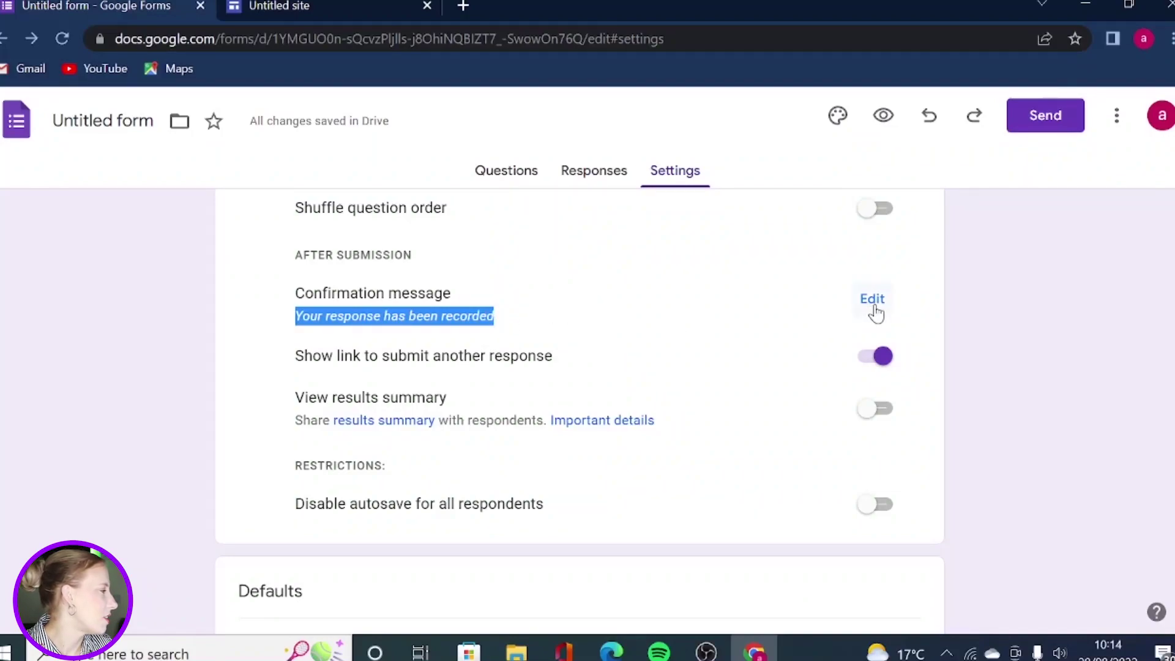
Open the 'Your response has been recorded' confirmation message field for editing
left_click(873, 301)
left_click(311, 306)
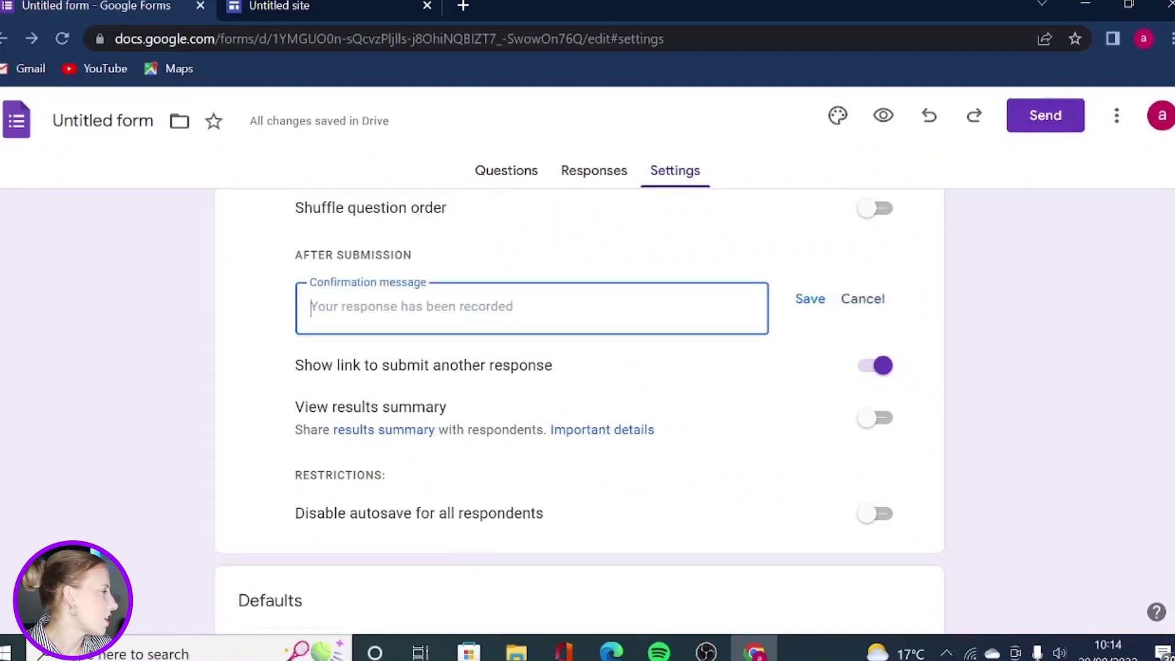